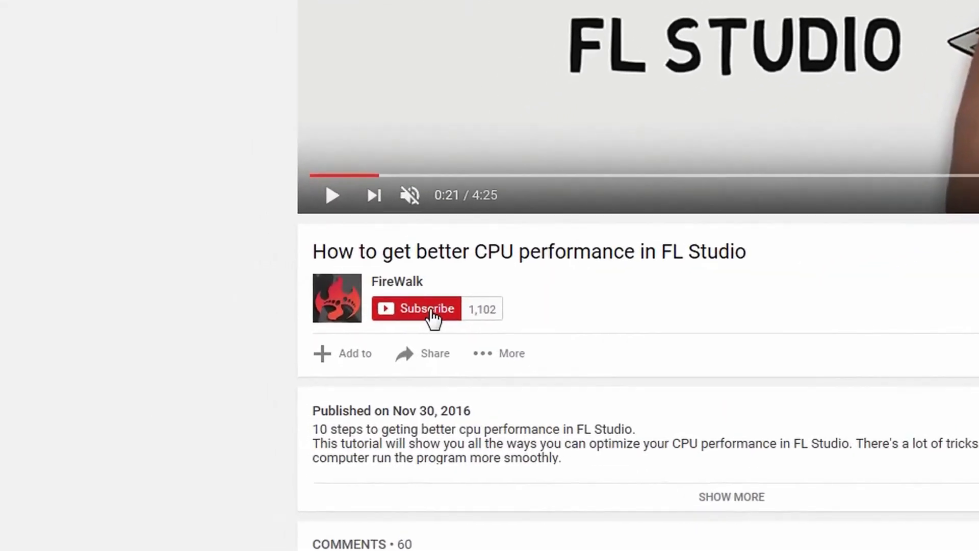
Subscribe to the FireWalk channel on YouTube and turn on its upload notifications.
{"action": "left_click", "coordinate": [359, 334]}
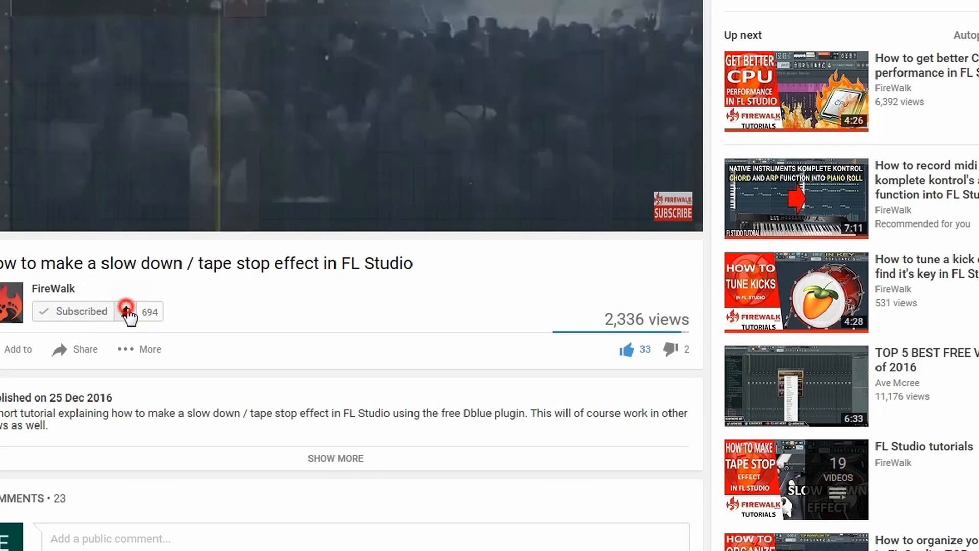
{"action": "left_click", "coordinate": [126, 311]}
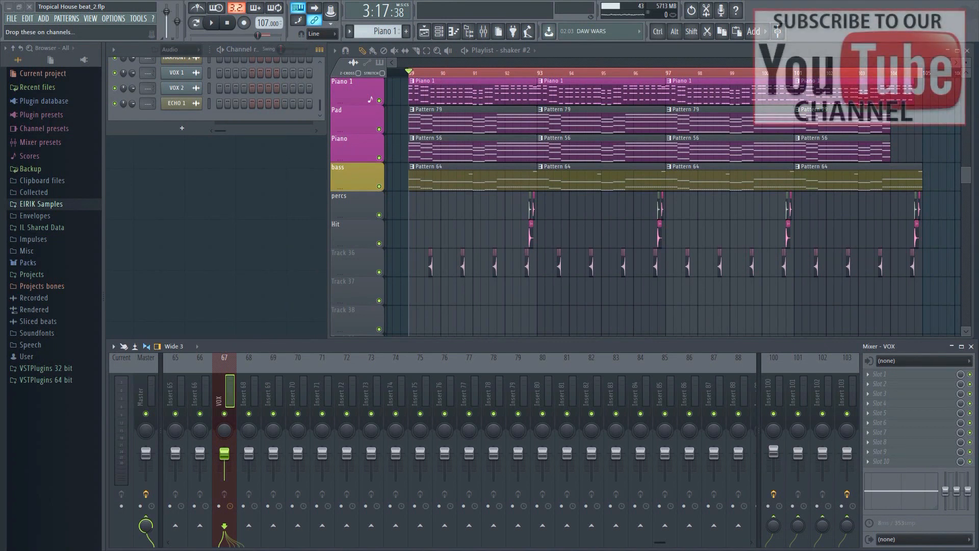
Play back the tropical house arrangement in the playlist.
{"action": "left_click", "coordinate": [213, 23]}
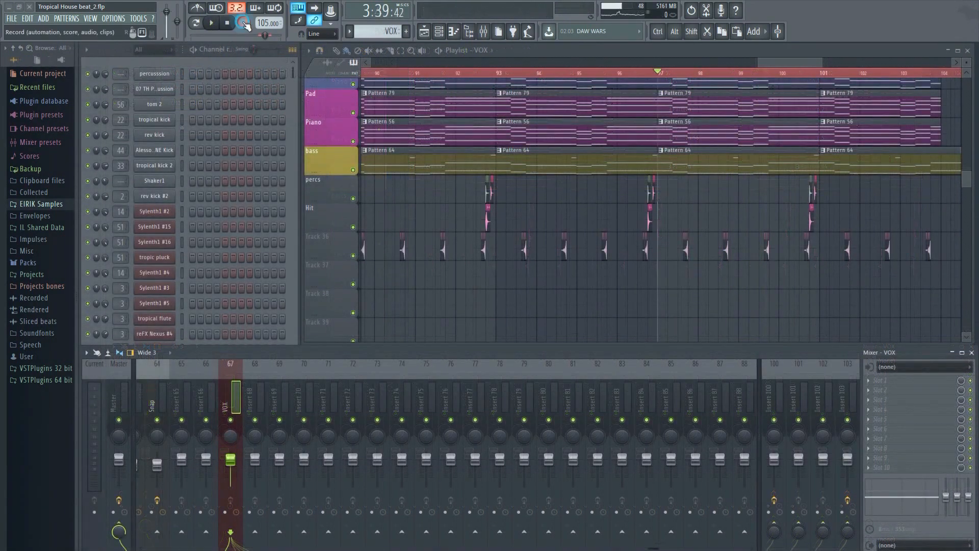
Start recording into the VOX pattern at about bar 97.
{"action": "left_click", "coordinate": [221, 27]}
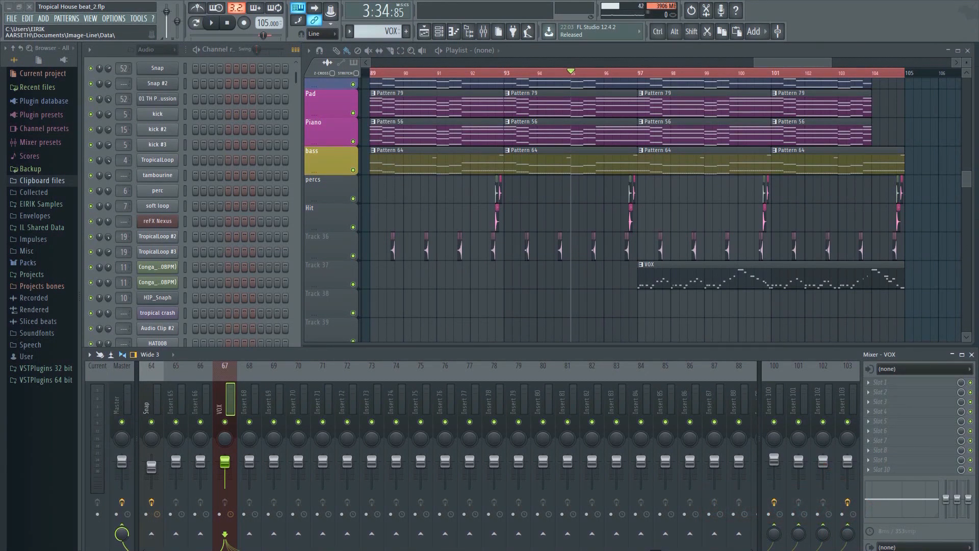
Import the CRASH_3 sample from the Crash folder into the playlist on Track 38 at bar 97.
{"action": "key", "text": "alt+Tab"}
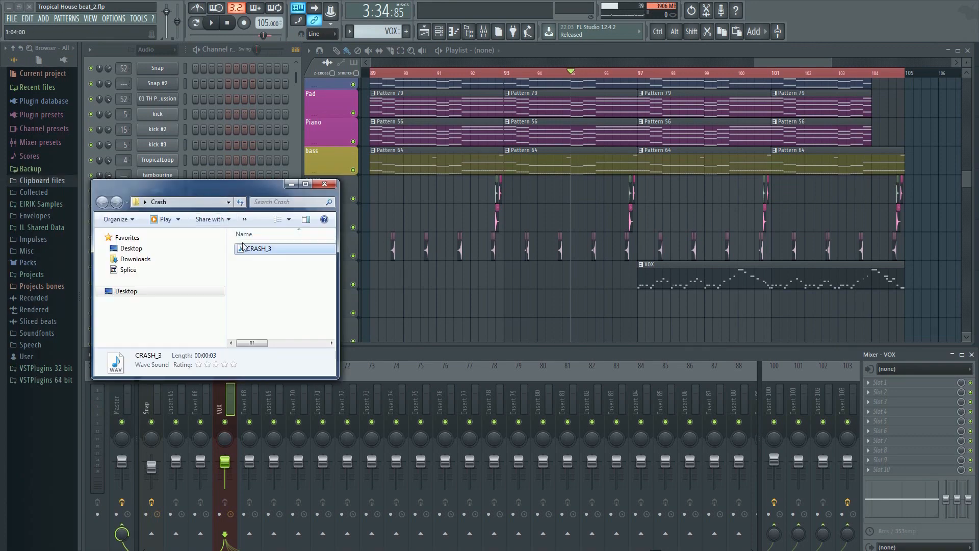
{"action": "left_click_drag", "start_coordinate": [253, 252], "coordinate": [577, 321]}
{"action": "left_click_drag", "start_coordinate": [638, 302], "coordinate": [638, 302]}
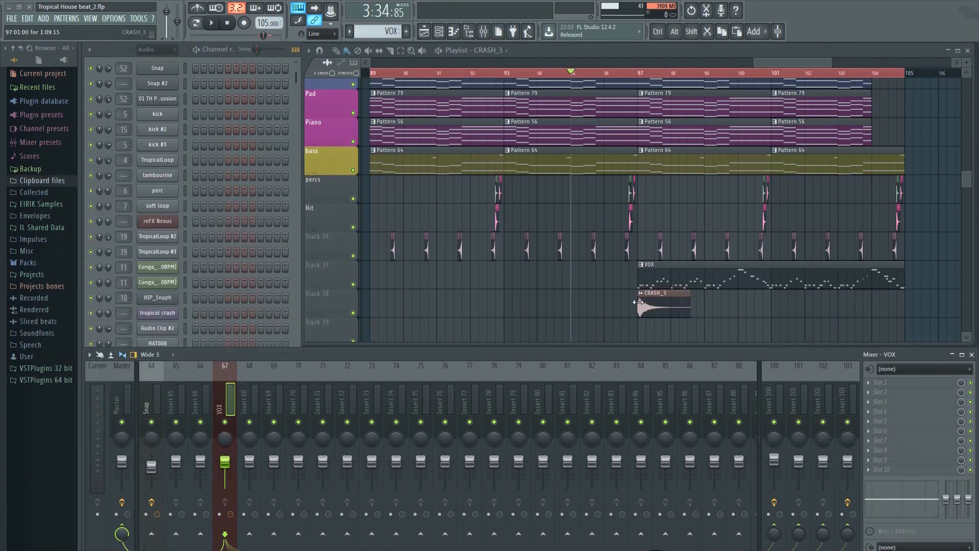
Route the CRASH_3 audio clip to the free mixer track 65 in its channel settings.
{"action": "double_click", "coordinate": [654, 303]}
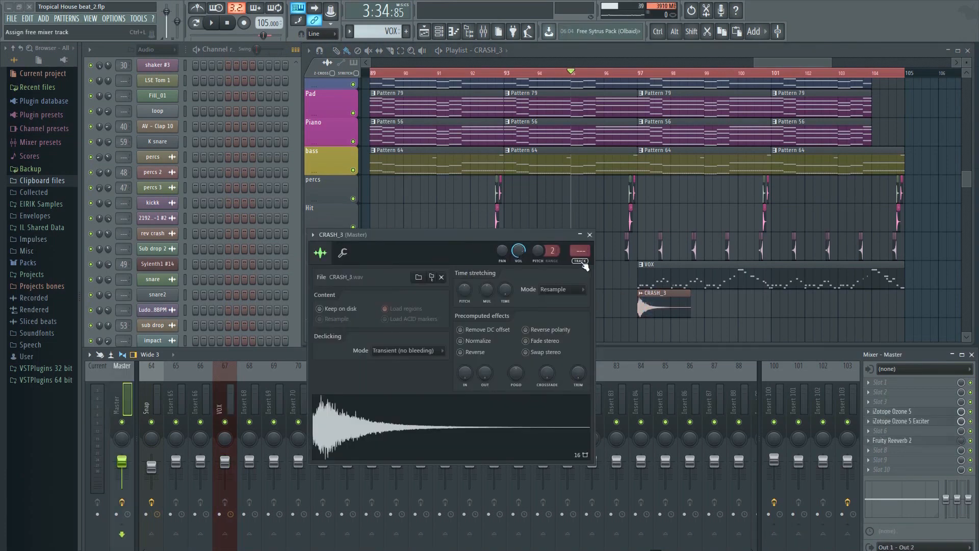
{"action": "left_click", "coordinate": [582, 263]}
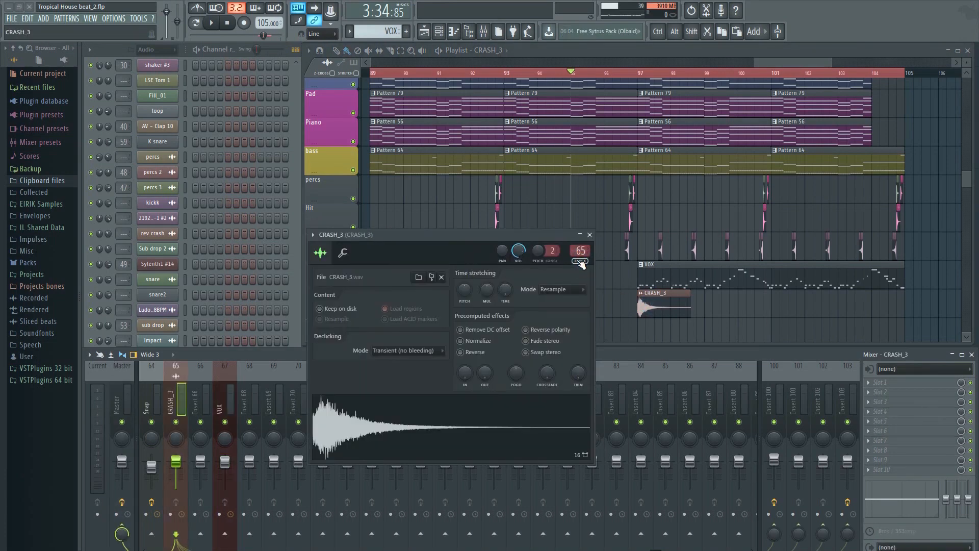
{"action": "left_click", "coordinate": [589, 235]}
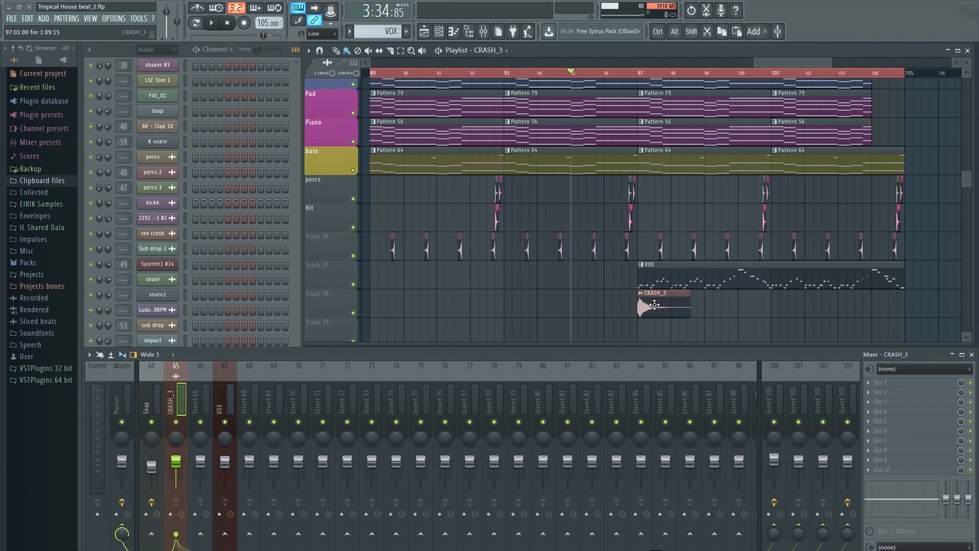
Place a second CRASH_3 clip on Track 38 at bar 94 and make it unique.
{"action": "left_click", "coordinate": [542, 306]}
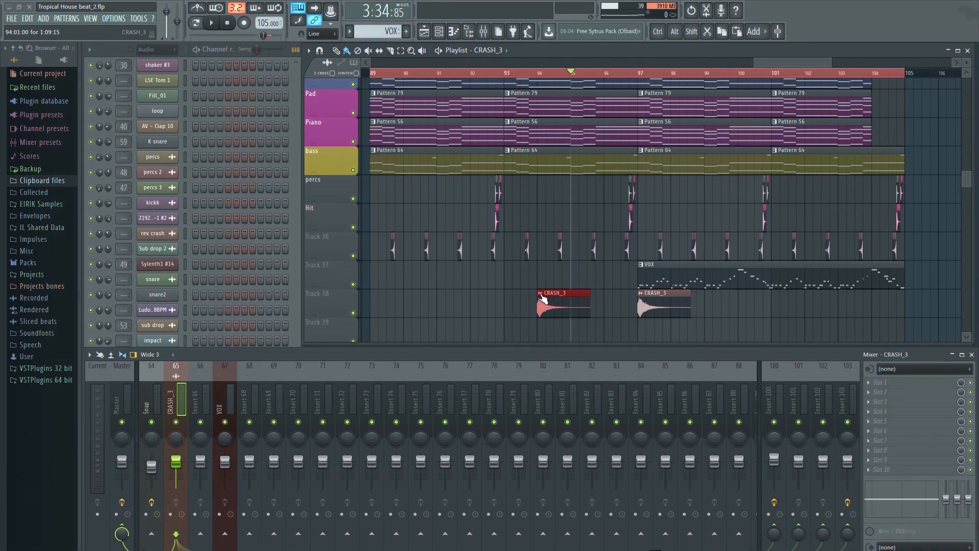
{"action": "right_click", "coordinate": [541, 296]}
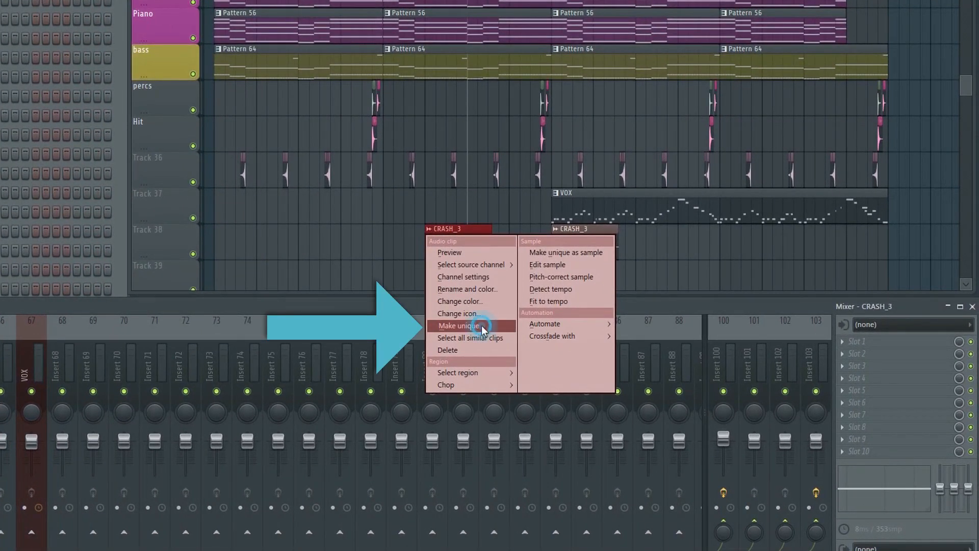
{"action": "left_click", "coordinate": [482, 325]}
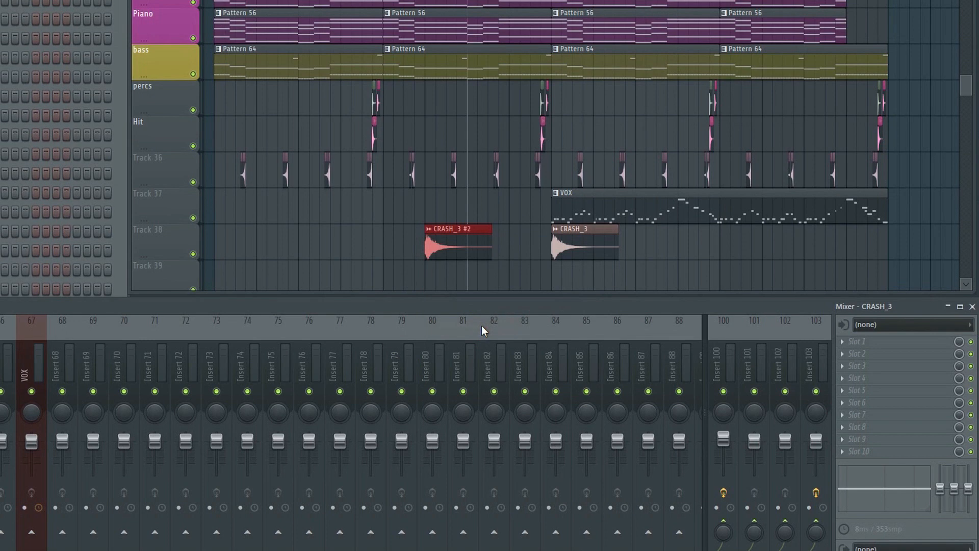
Reverse the unique crash clip's sample and move the clip so it ends just before the crash at bar 97.
{"action": "double_click", "coordinate": [444, 247]}
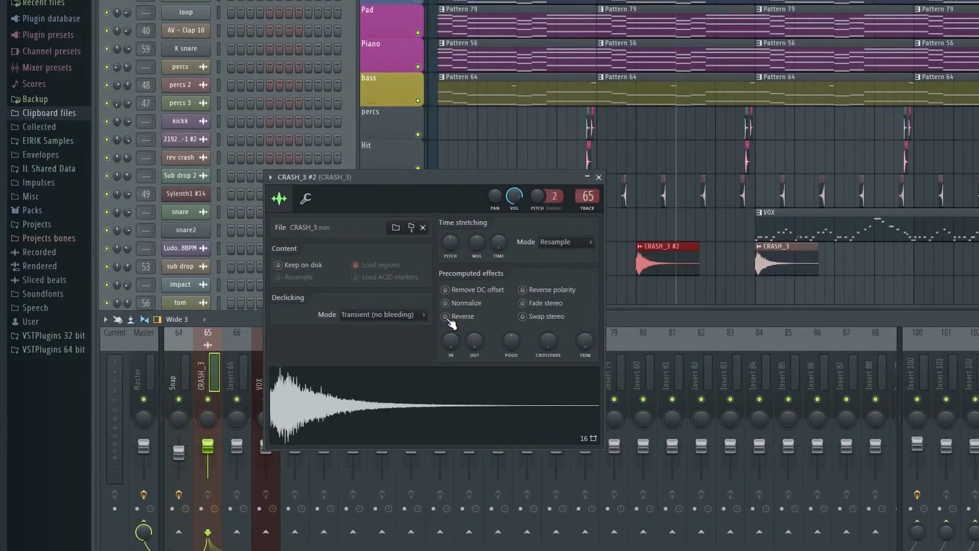
{"action": "left_click", "coordinate": [446, 316]}
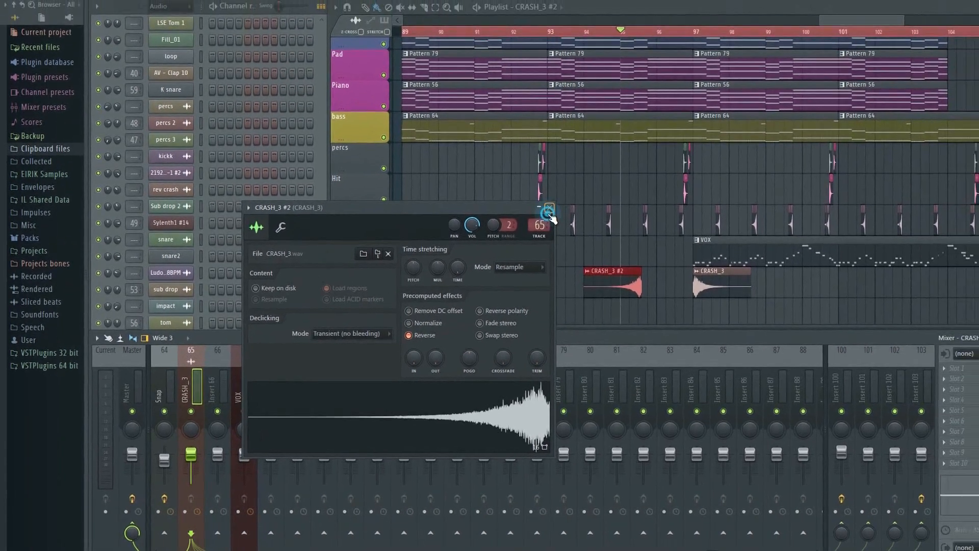
{"action": "left_click", "coordinate": [591, 181]}
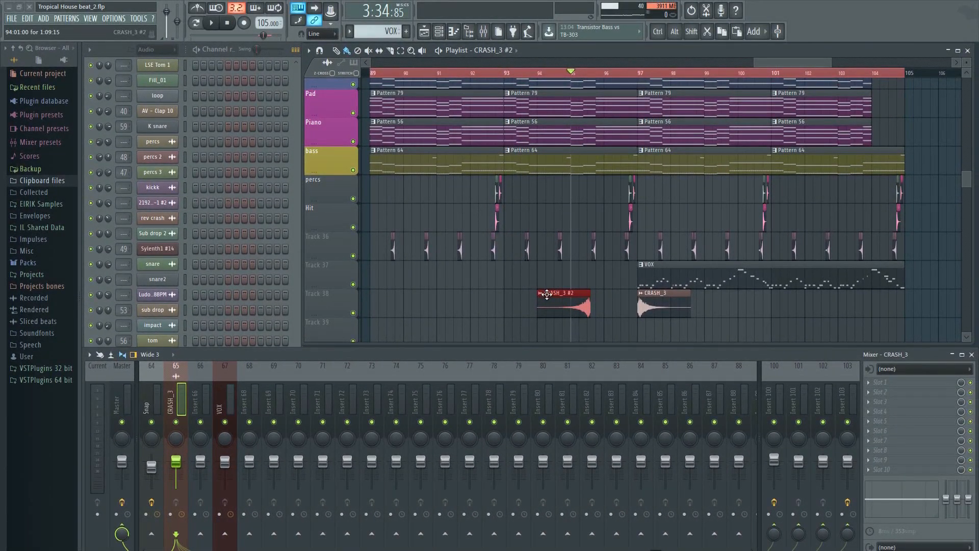
{"action": "left_click_drag", "start_coordinate": [547, 295], "coordinate": [610, 294]}
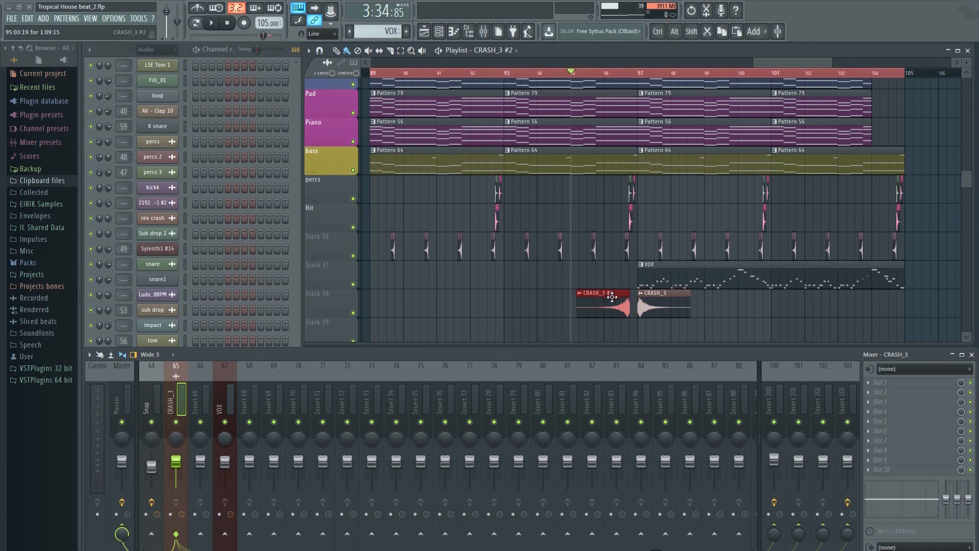
Lower the CRASH_3 mixer track's volume to about 75% and play back the crash transition around bar 97.
{"action": "left_click_drag", "start_coordinate": [175, 461], "coordinate": [176, 467]}
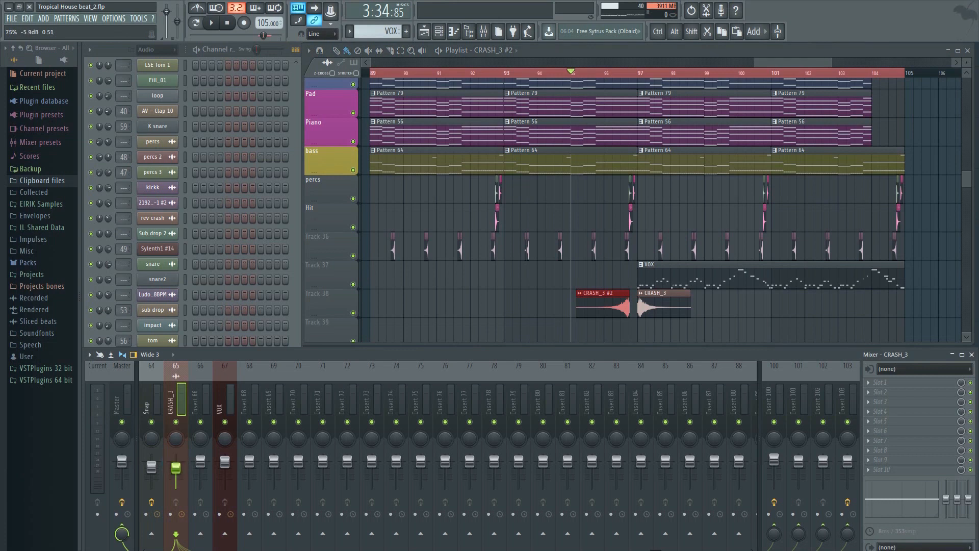
{"action": "key", "text": "space"}
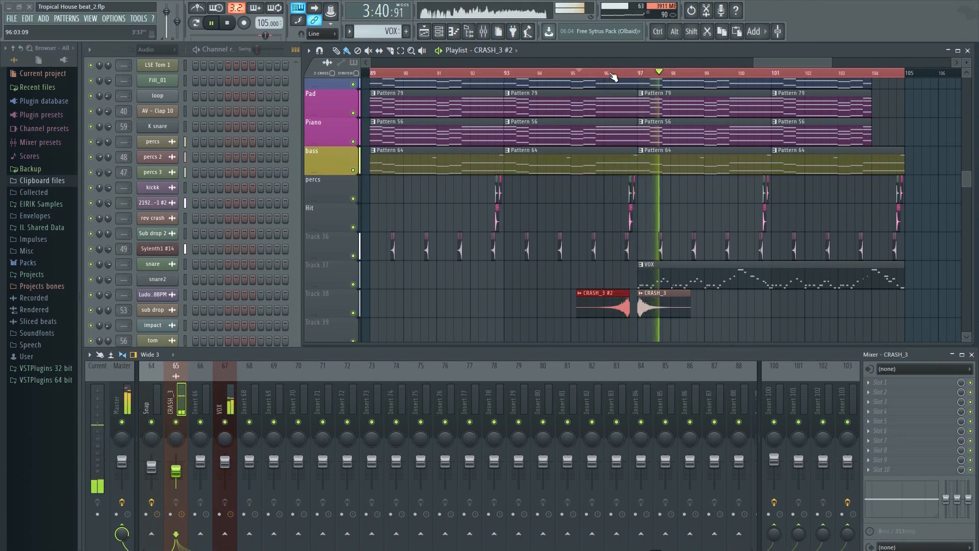
{"action": "key", "text": "space"}
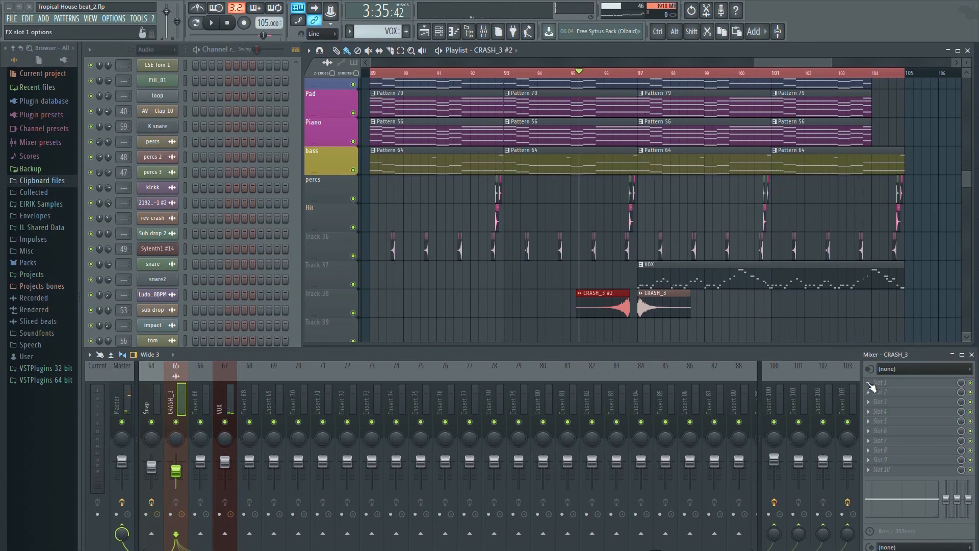
Add Fruity Delay 2 to the first effect slot of the CRASH_3 mixer track and adjust its delay time.
{"action": "left_click", "coordinate": [871, 388]}
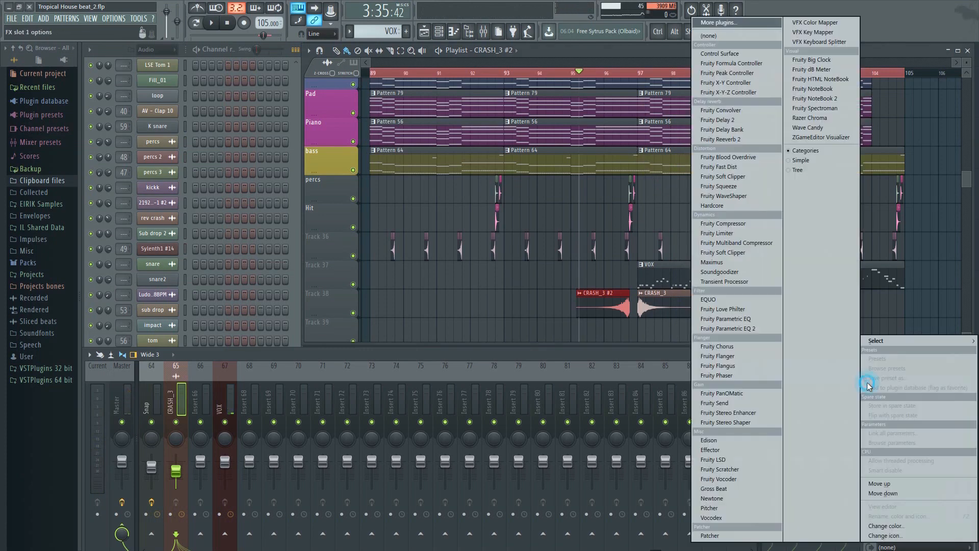
{"action": "left_click", "coordinate": [710, 119]}
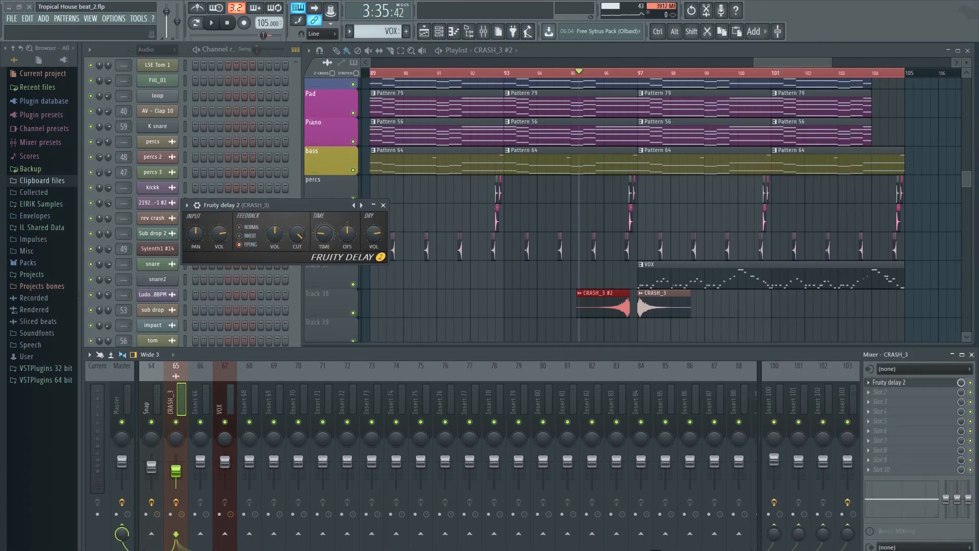
{"action": "left_click_drag", "start_coordinate": [324, 233], "coordinate": [323, 245]}
{"action": "left_click", "coordinate": [383, 205]}
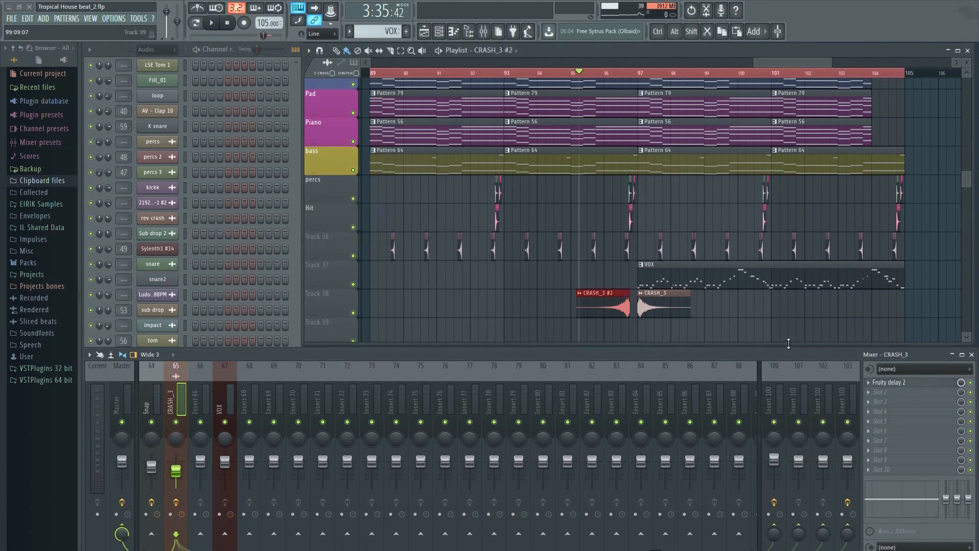
Add Fruity Reeverb 2 to the second effect slot of the CRASH_3 mixer track.
{"action": "left_click", "coordinate": [875, 396]}
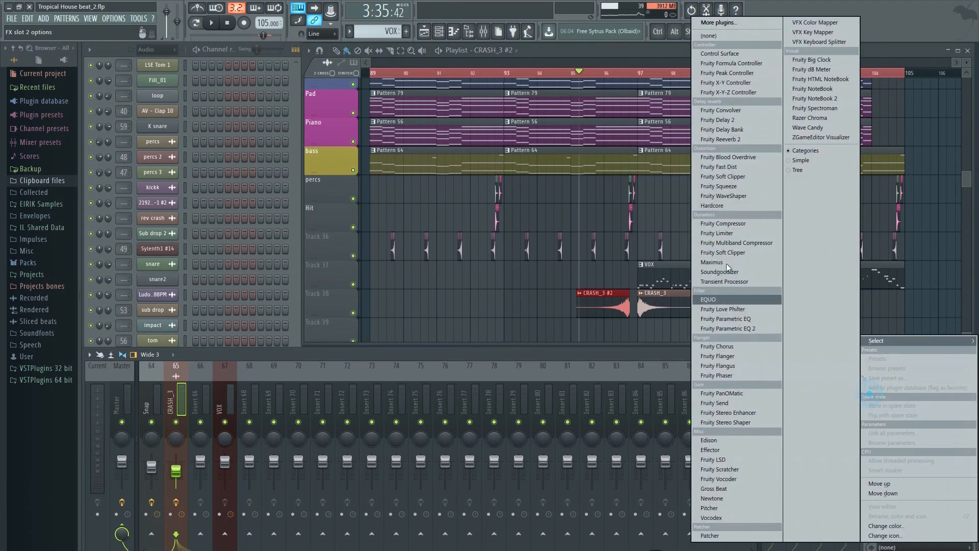
{"action": "left_click", "coordinate": [745, 139]}
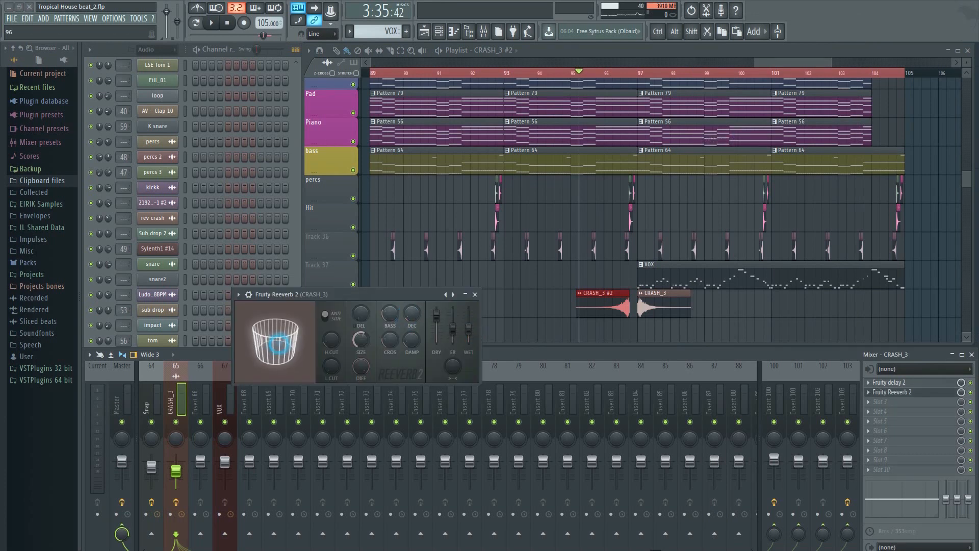
{"action": "left_click", "coordinate": [475, 294]}
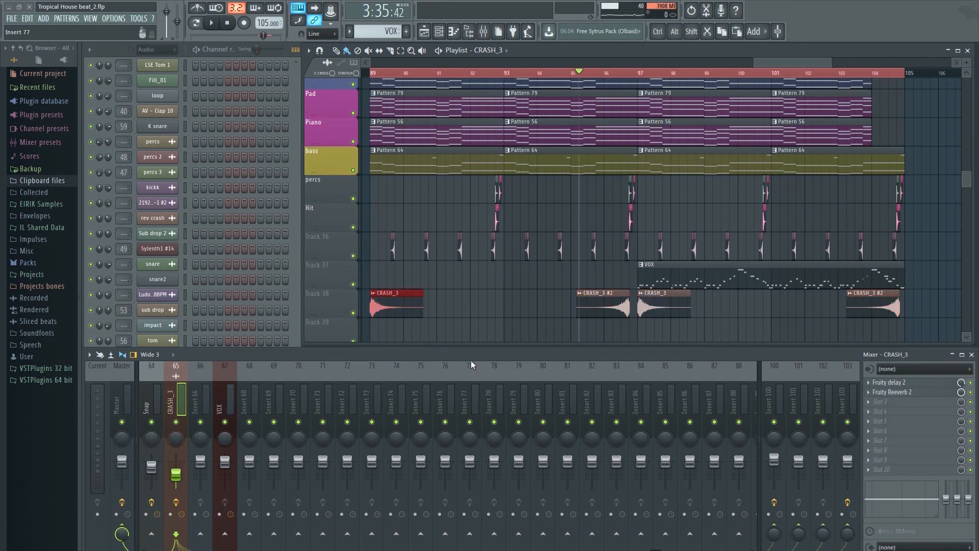
Play back the arrangement with the repeated crash clips and select the reverb send track 101 in the mixer.
{"action": "key", "text": "space"}
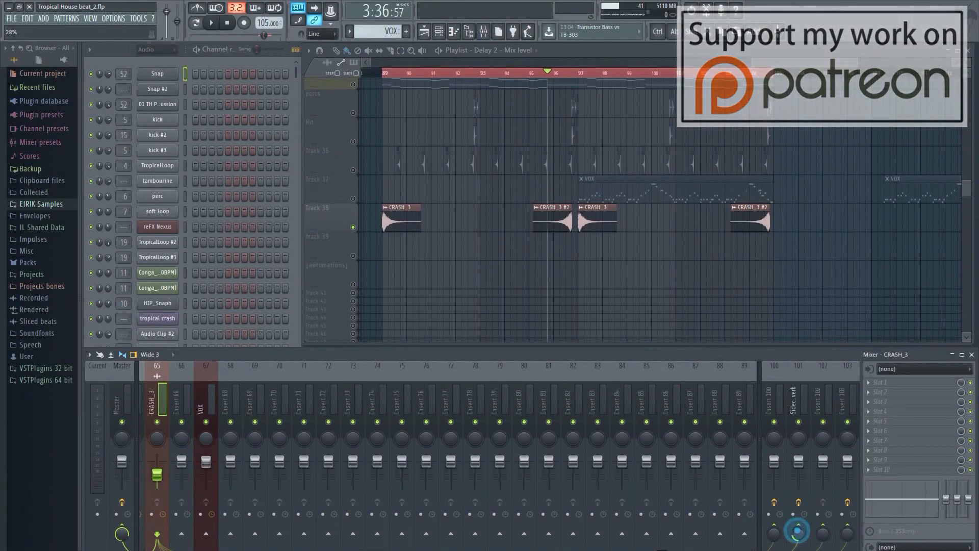
{"action": "left_click", "coordinate": [801, 411]}
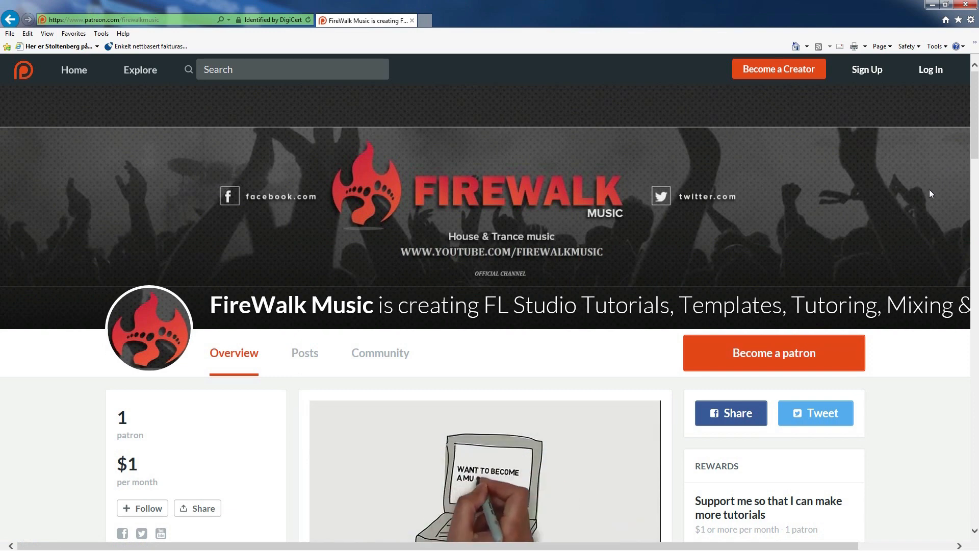
Look over the FireWalk Music Patreon page and expand the description of the YouTube video on better CPU performance in FL Studio.
{"action": "scroll", "coordinate": [929, 192], "scroll_direction": "down", "scroll_amount": 2}
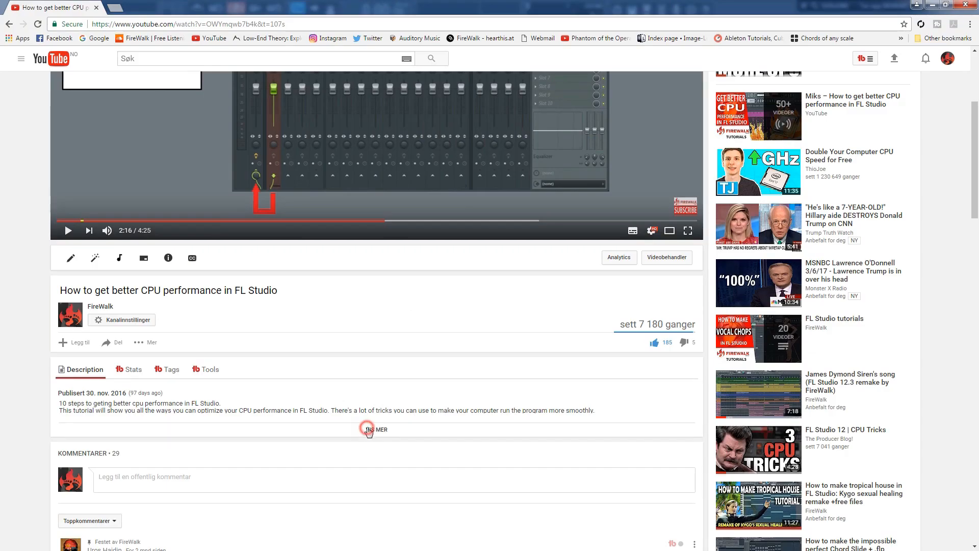
{"action": "left_click", "coordinate": [366, 428]}
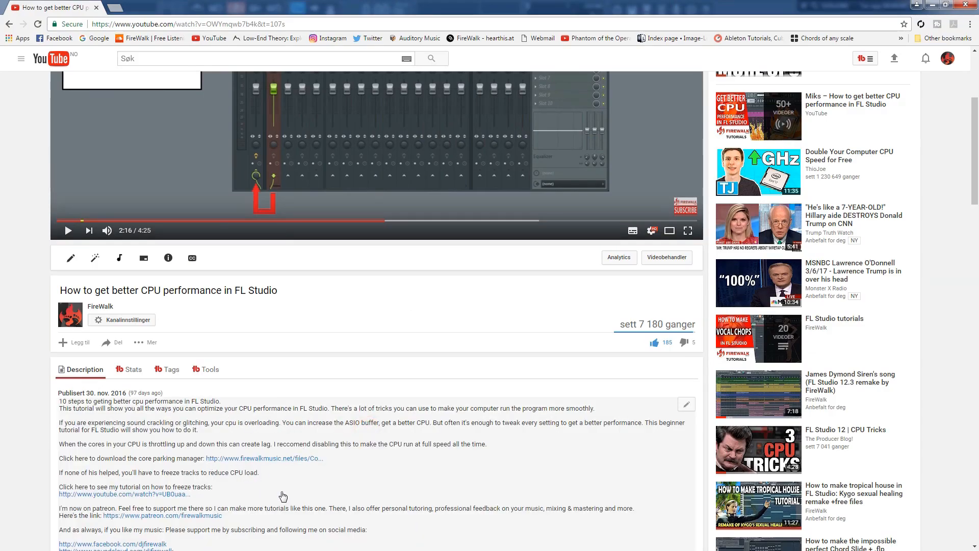